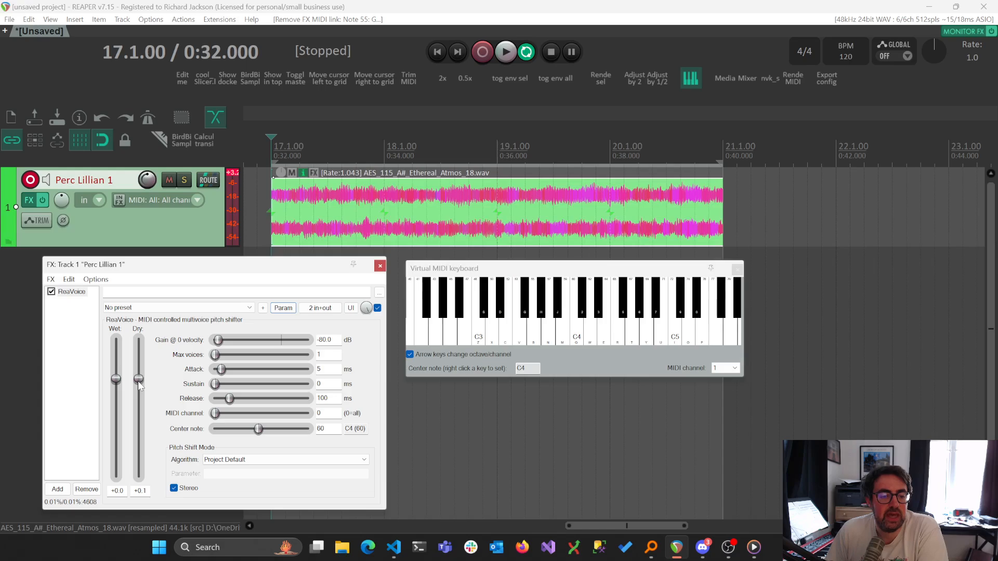
# Lower ReaVoice's Dry level to -inf and bring it back up to +0.0 dB.
pyautogui.moveTo(139, 382); pyautogui.dragTo(139, 505)
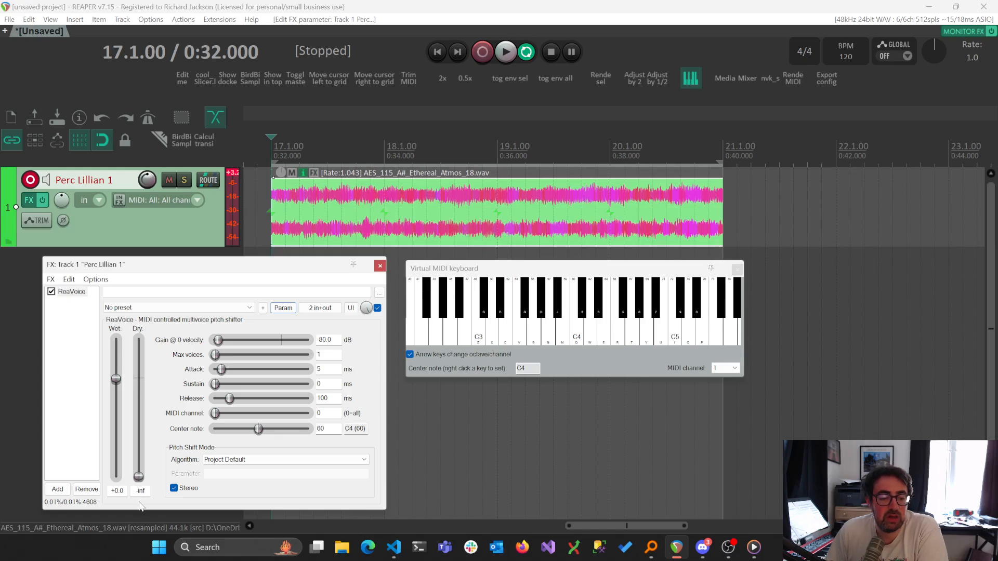
pyautogui.moveTo(139, 476); pyautogui.dragTo(139, 379)
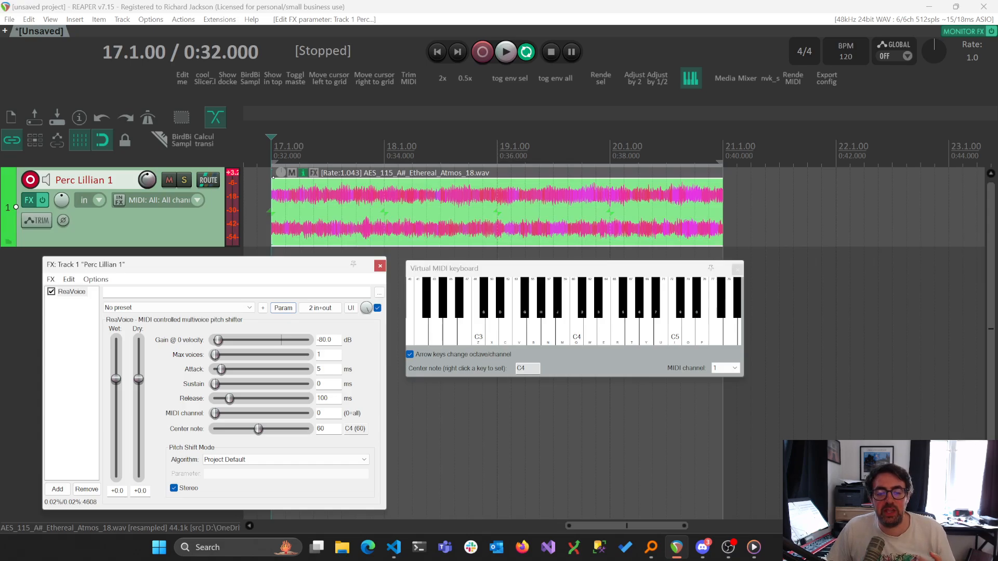
# Audition the looped audio clip through ReaVoice while playing C4 and higher notes on the virtual MIDI keyboard.
pyautogui.moveTo(595, 329); pyautogui.dragTo(536, 337)
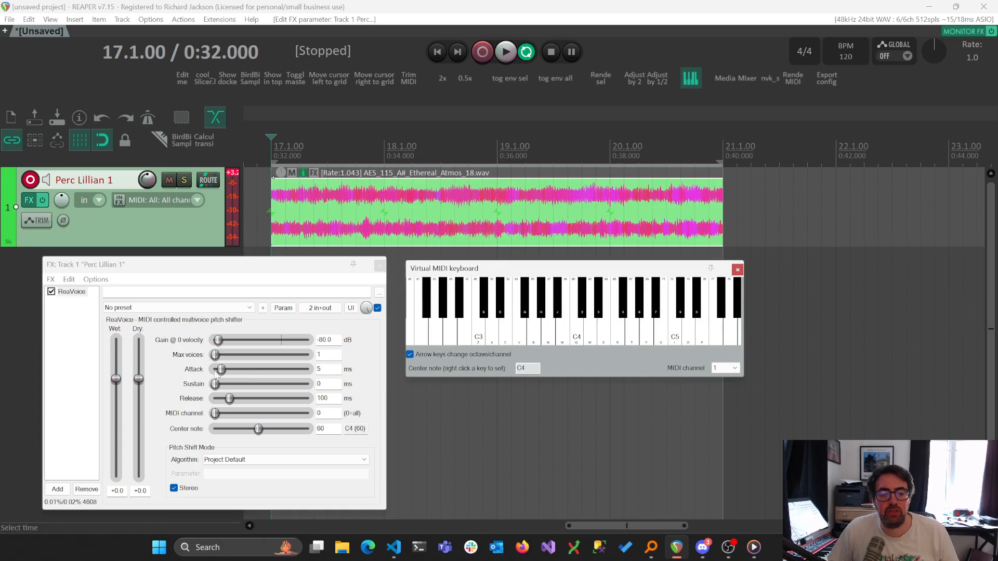
pyautogui.click(575, 337)
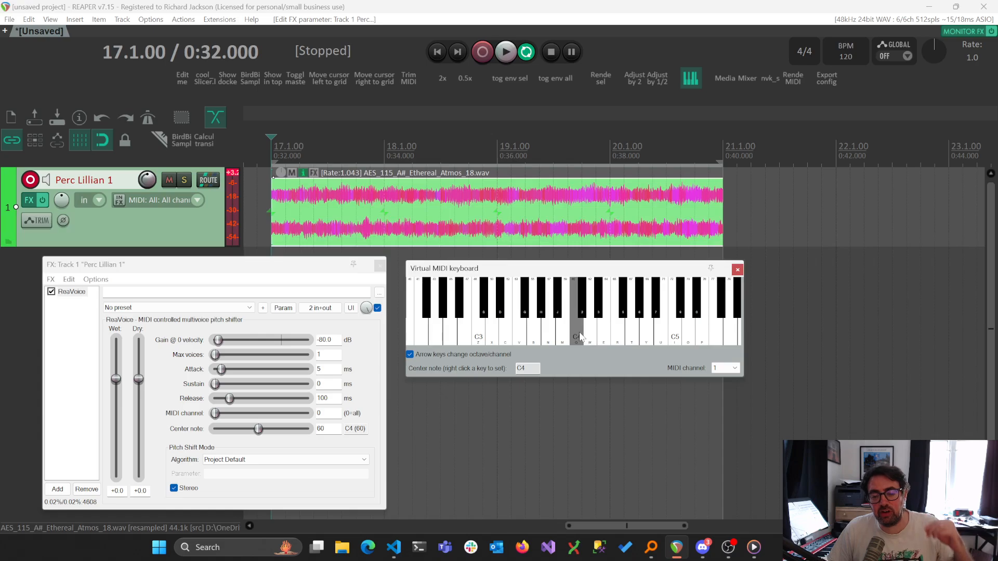
pyautogui.moveTo(579, 337); pyautogui.dragTo(639, 330)
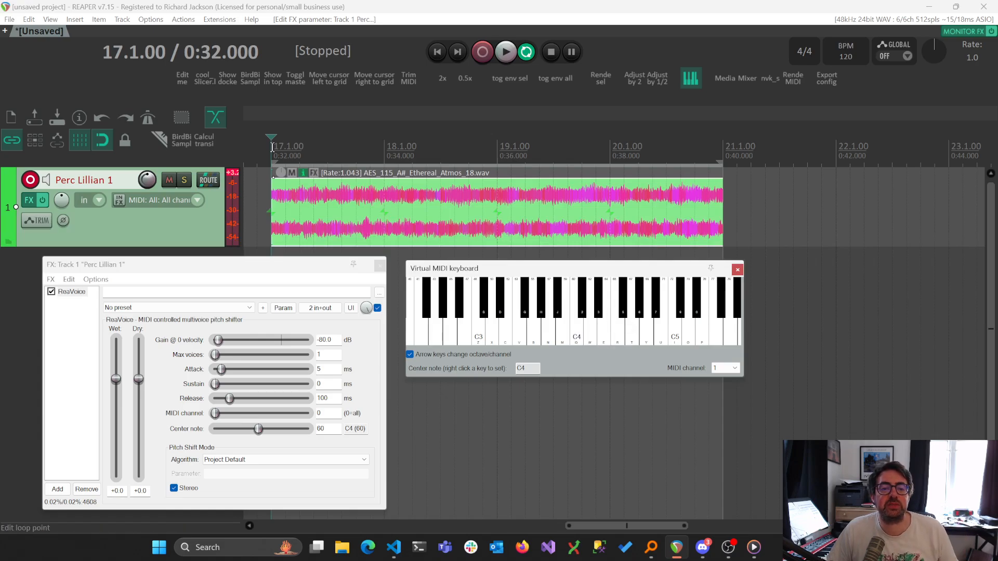
pyautogui.press('space')
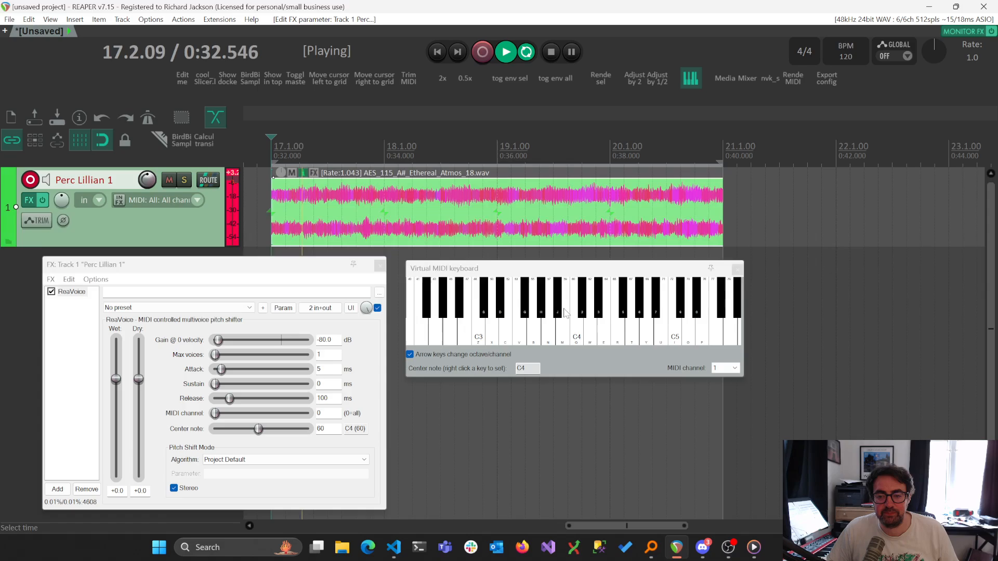
pyautogui.click(575, 336)
pyautogui.moveTo(575, 335); pyautogui.dragTo(669, 323)
pyautogui.press('space')
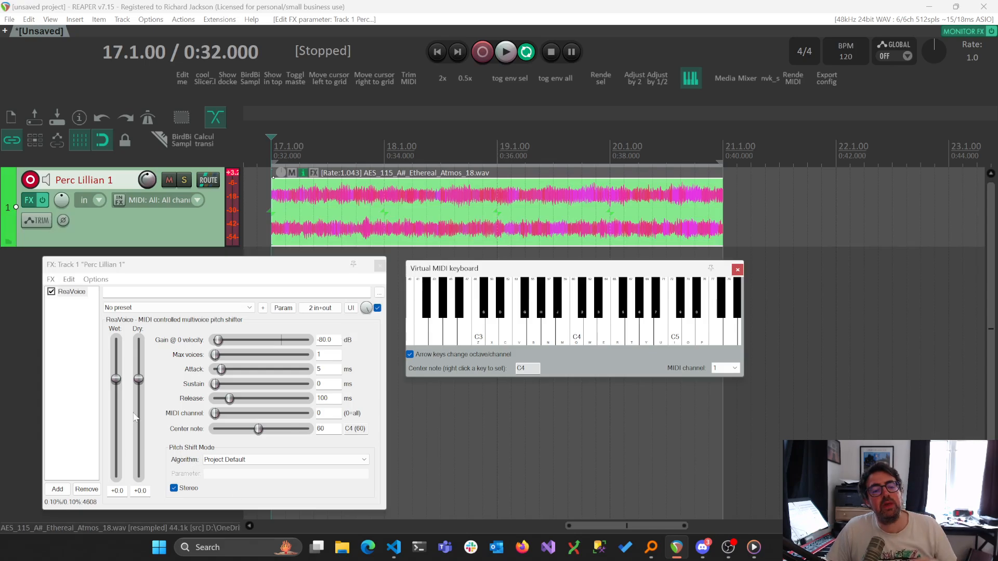
# Set ReaVoice's Dry level to -inf and audition the loop with C4 and higher notes on the virtual MIDI keyboard.
pyautogui.moveTo(138, 380); pyautogui.dragTo(143, 502)
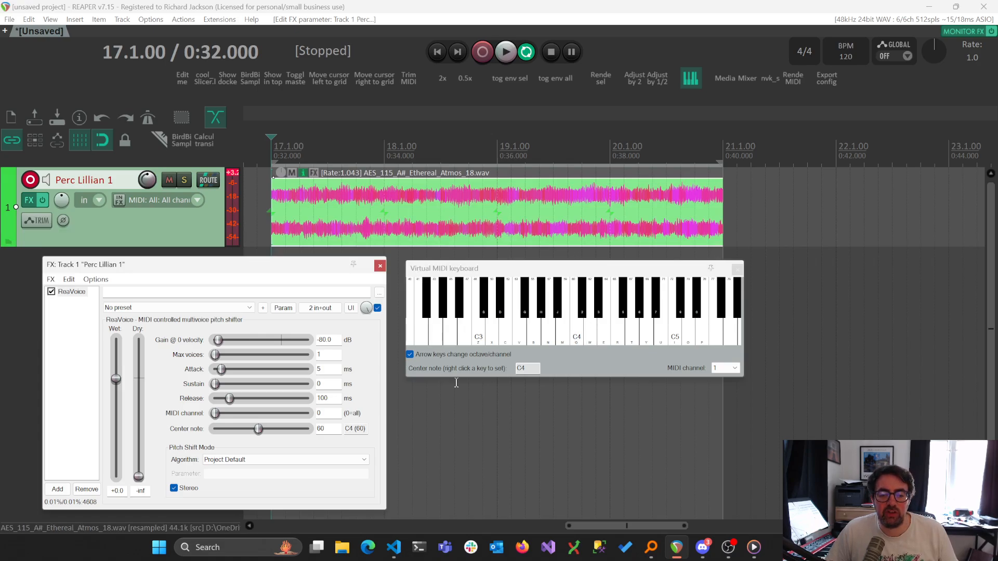
pyautogui.click(341, 8)
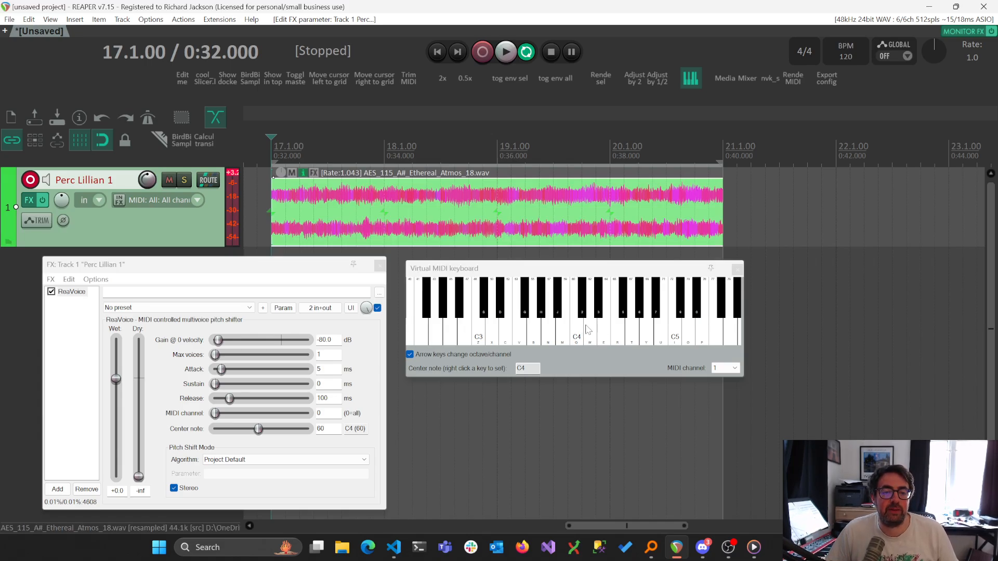
pyautogui.press('space')
pyautogui.moveTo(576, 332)
pyautogui.mouseDown()
pyautogui.moveTo(664, 329)
pyautogui.moveTo(553, 333)
pyautogui.moveTo(634, 332)
pyautogui.mouseUp()
pyautogui.press('space')
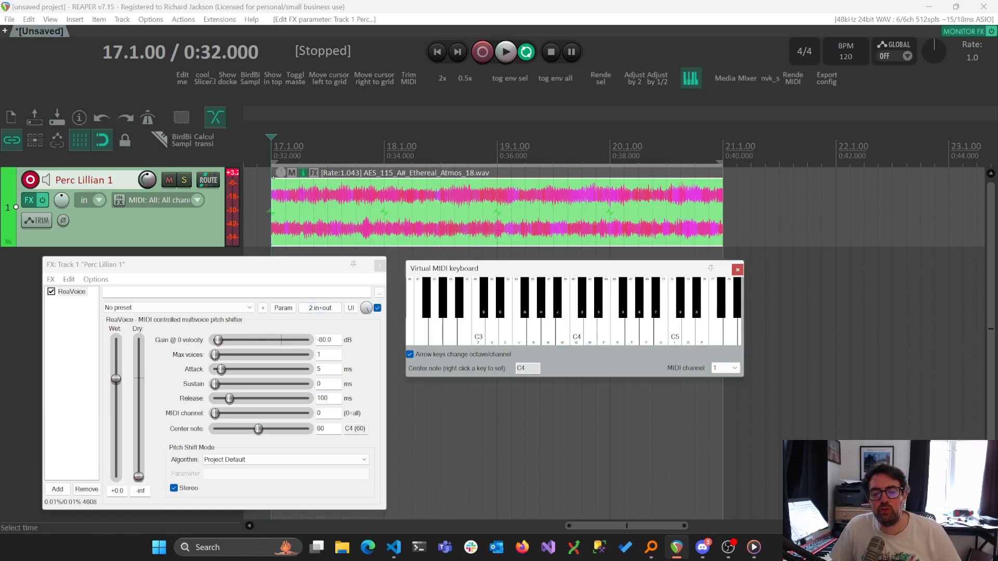
pyautogui.click(575, 331)
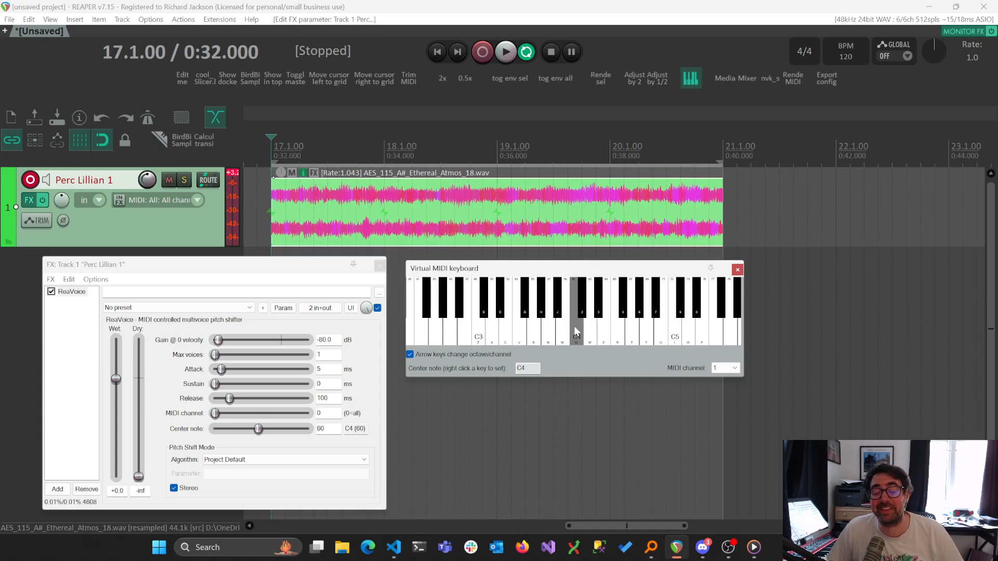
pyautogui.moveTo(574, 326)
pyautogui.mouseDown()
pyautogui.moveTo(607, 329)
pyautogui.moveTo(535, 336)
pyautogui.moveTo(587, 342)
pyautogui.mouseUp()
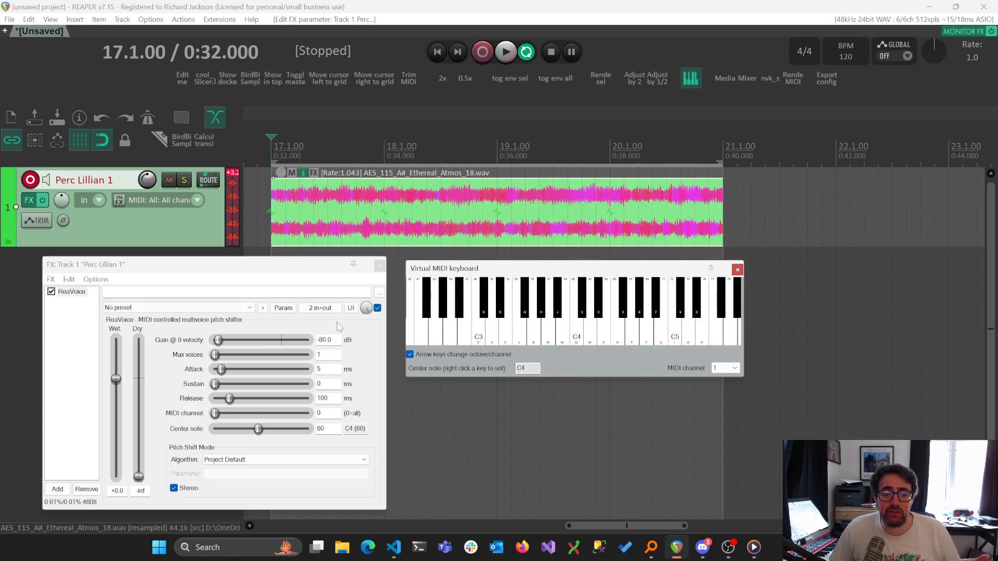
# Look through the MIDI link options for ReaVoice's last touched Dry parameter without changing them.
pyautogui.click(284, 309)
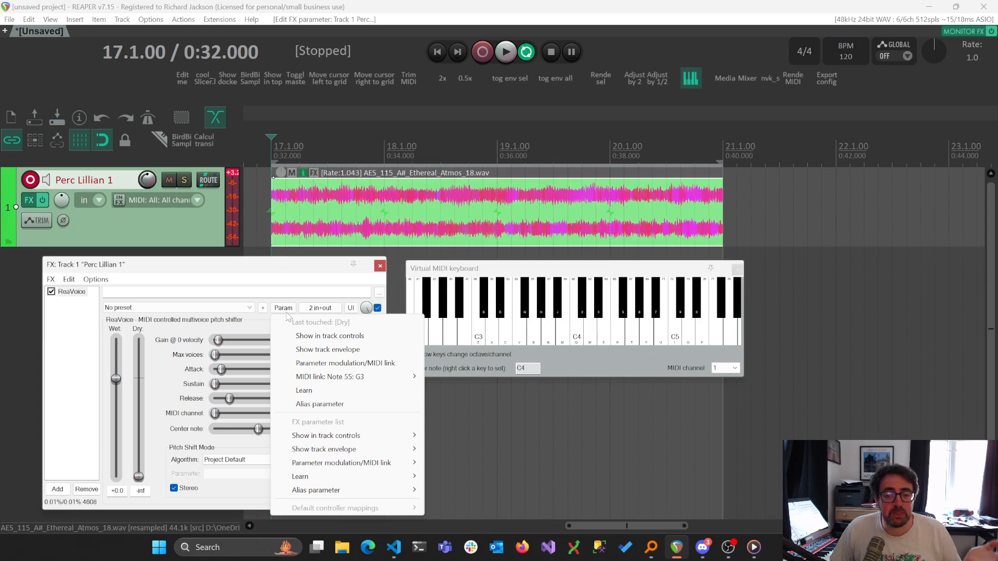
pyautogui.moveTo(343, 378)
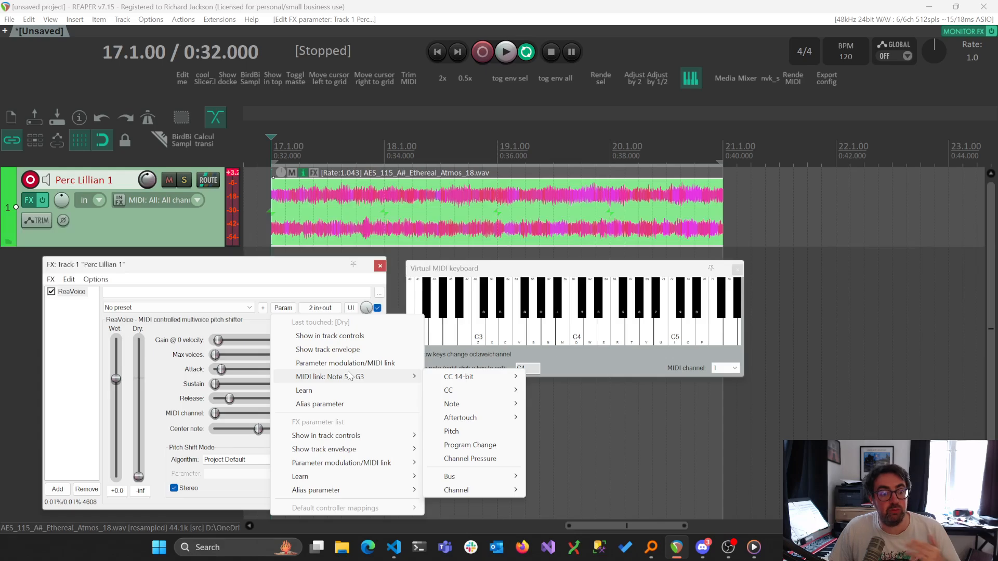
pyautogui.click(252, 275)
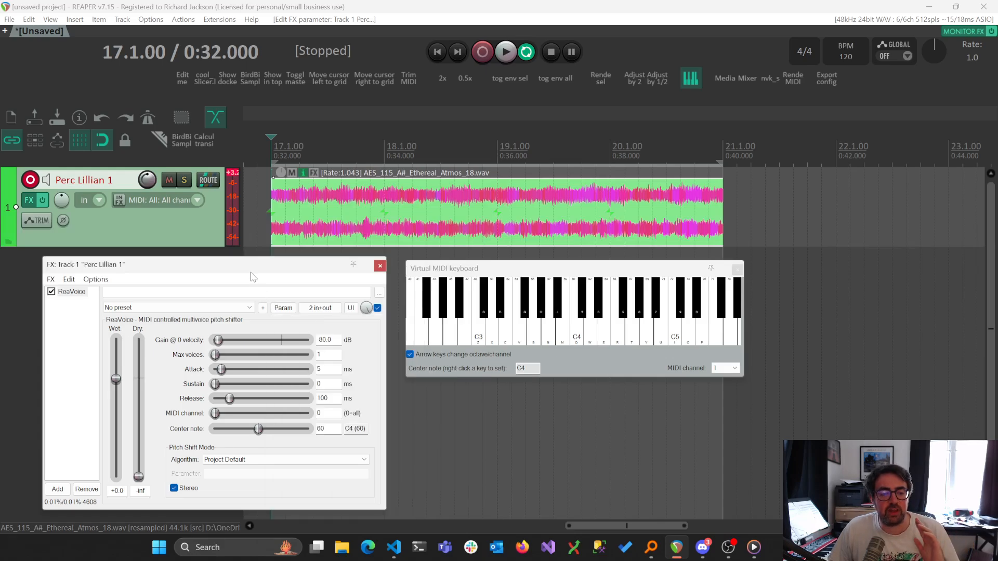
# Reset ReaVoice's Dry level to +0.0 dB and link the Dry parameter to MIDI note 53: F3.
pyautogui.click(139, 381)
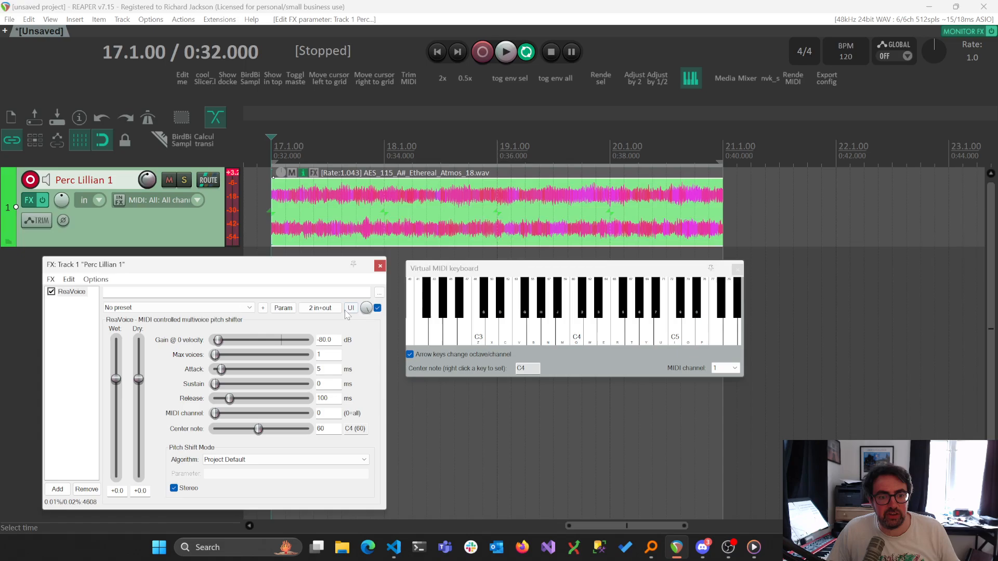
pyautogui.click(287, 309)
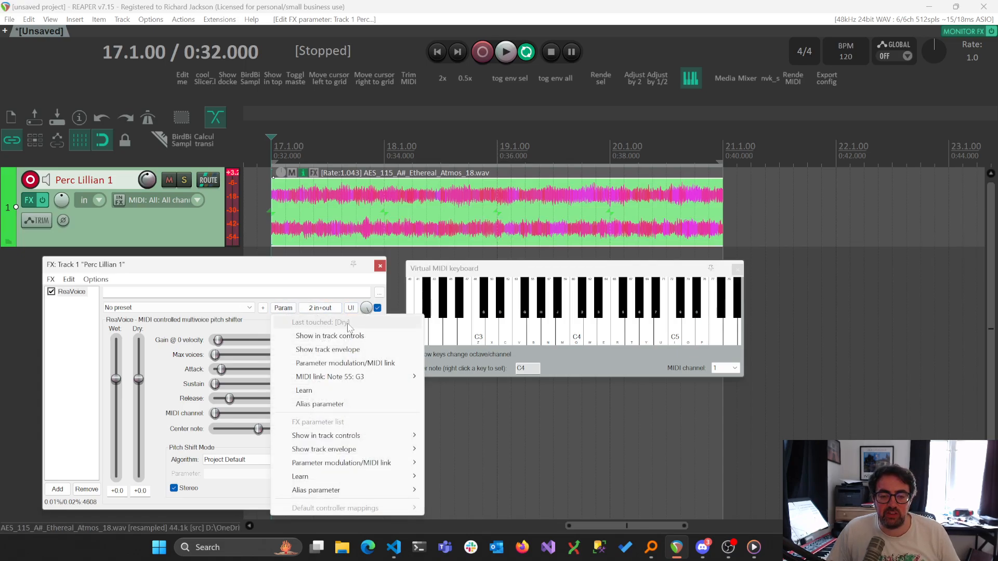
pyautogui.click(360, 364)
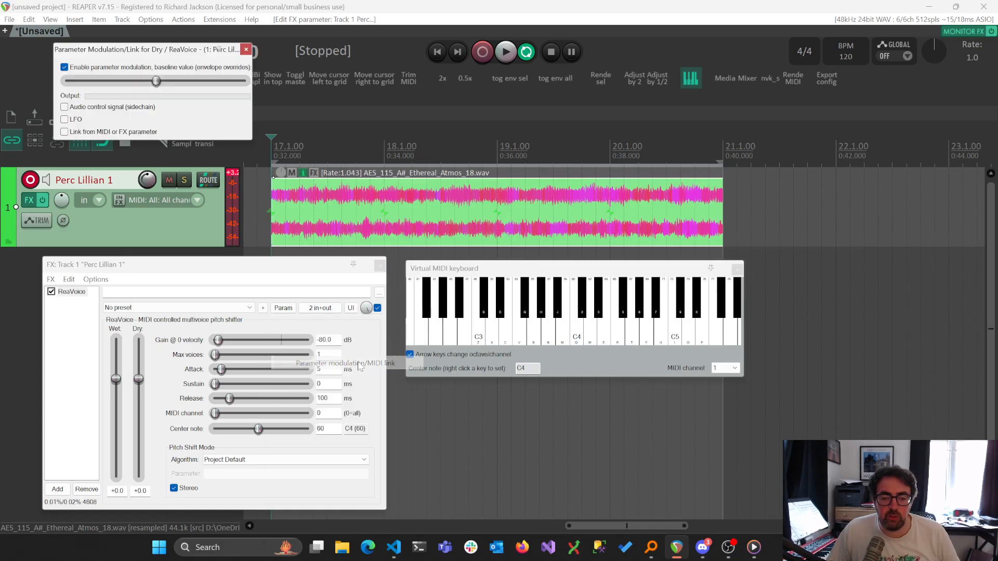
pyautogui.click(90, 133)
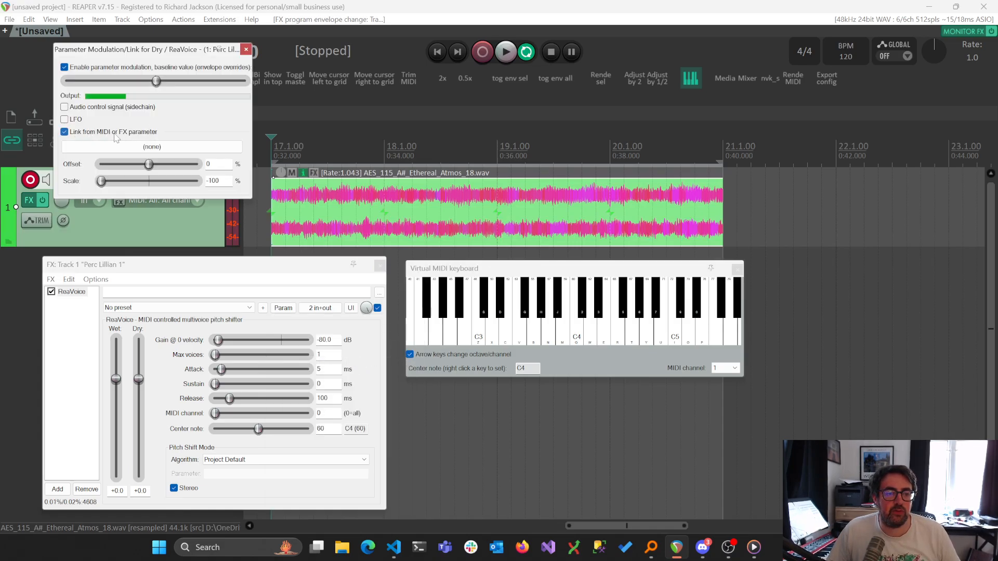
pyautogui.click(139, 147)
pyautogui.moveTo(142, 165)
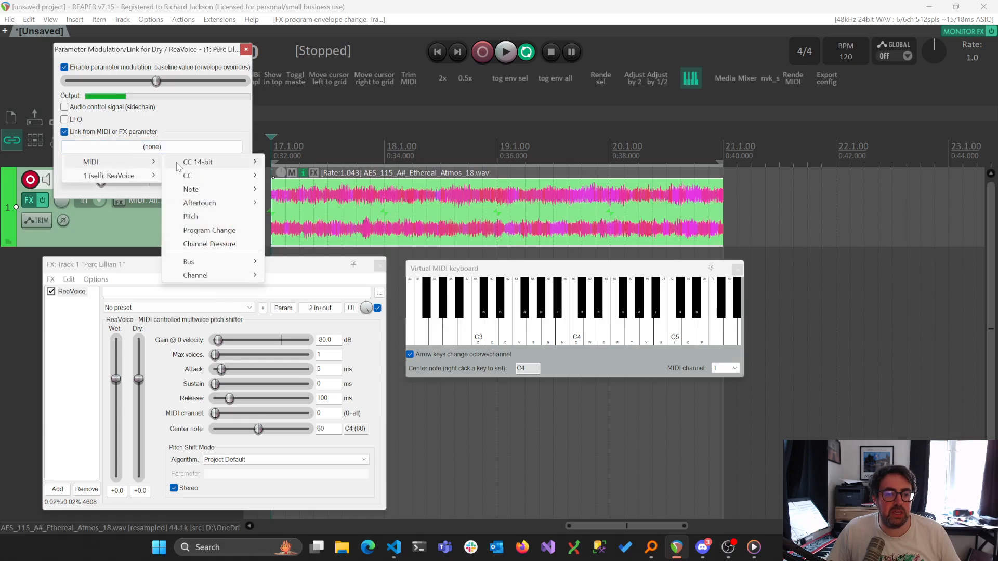
pyautogui.moveTo(222, 194)
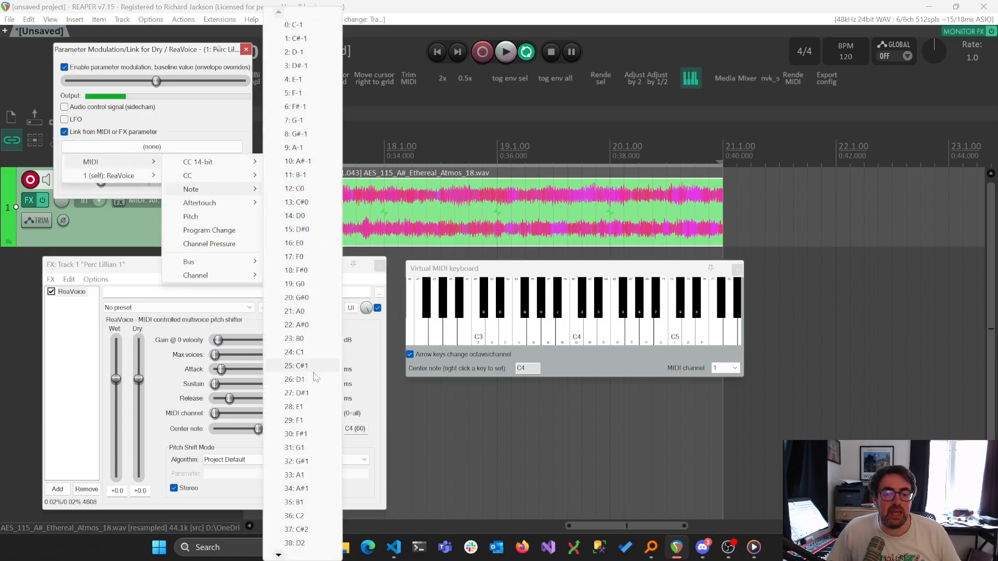
pyautogui.moveTo(293, 558)
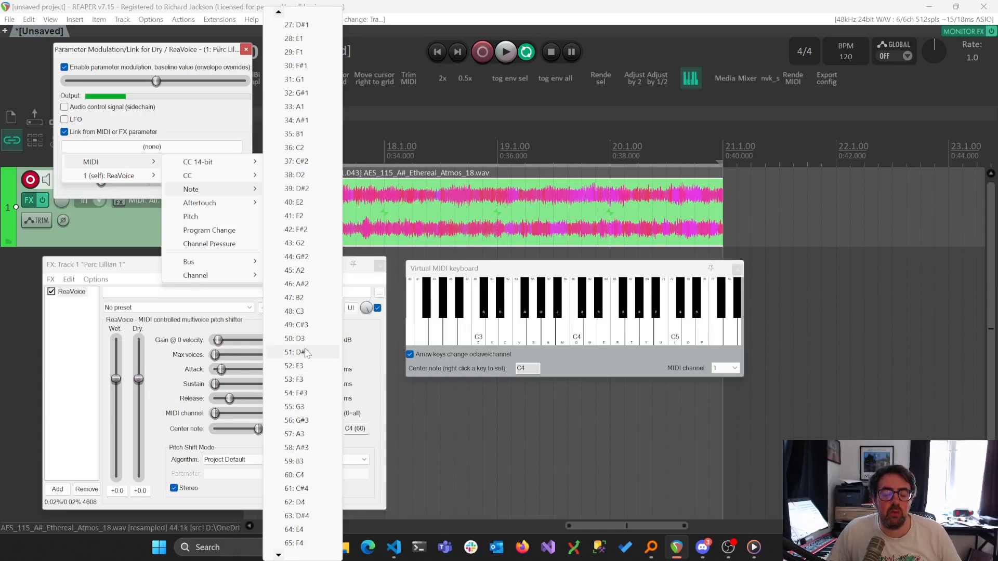
pyautogui.click(304, 380)
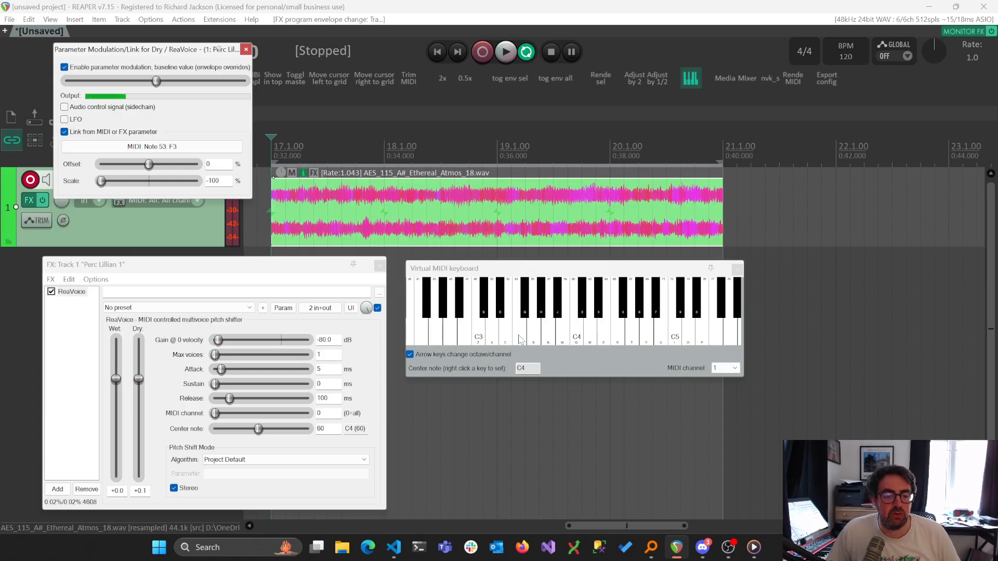
# Test the Dry parameter's MIDI link by playing F3 and then the unlinked G3 on the virtual MIDI keyboard.
pyautogui.click(518, 340)
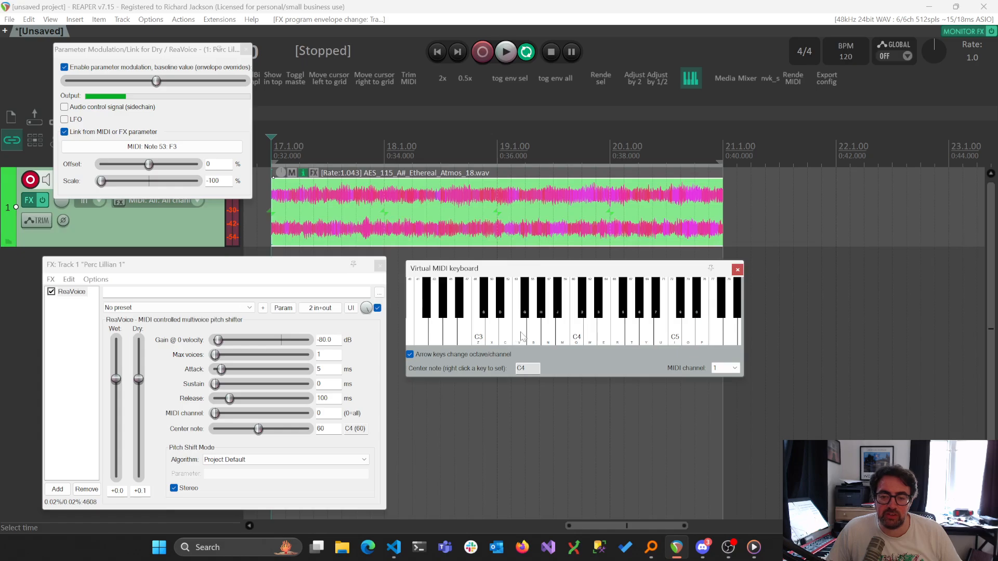
pyautogui.click(522, 335)
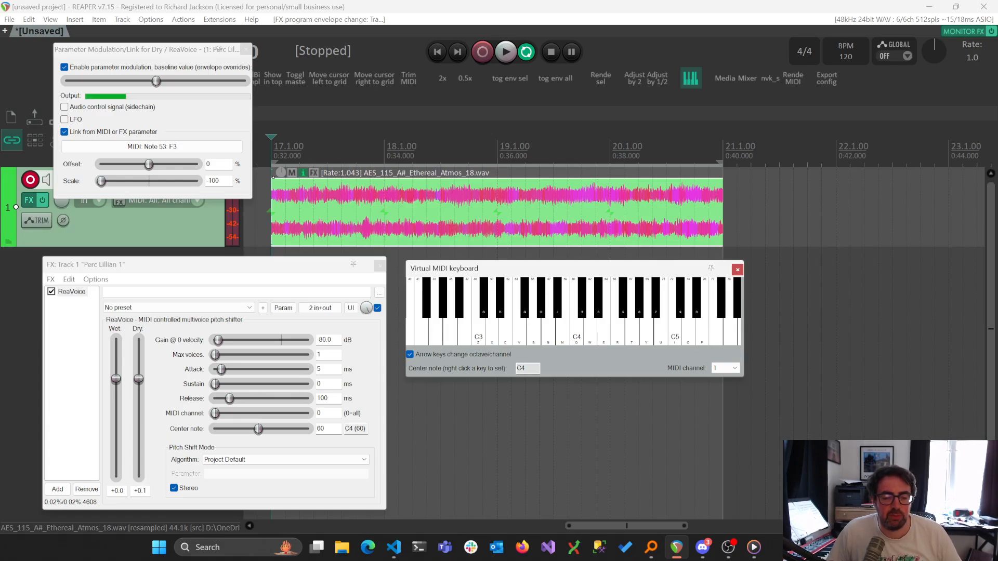
pyautogui.click(520, 332)
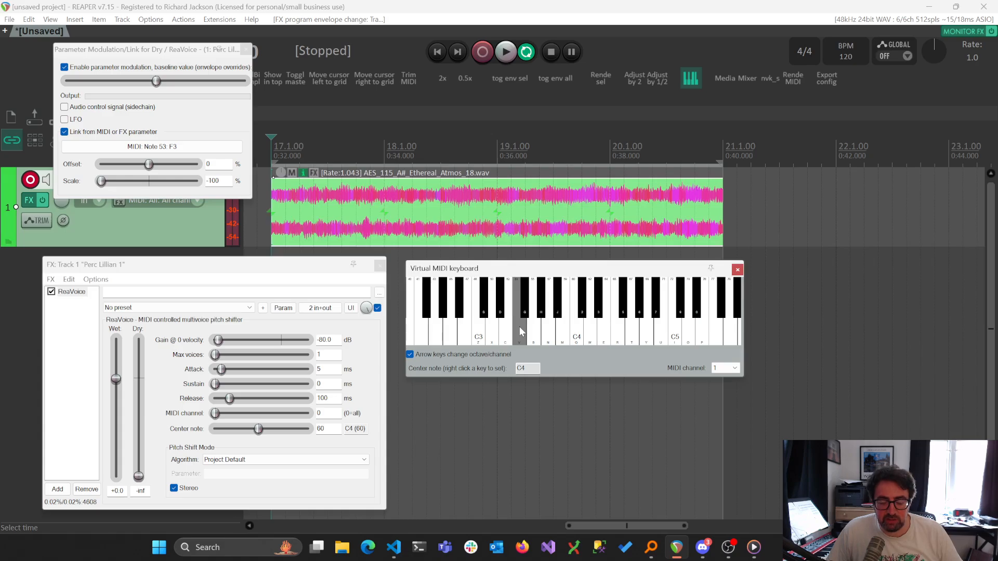
pyautogui.click(534, 325)
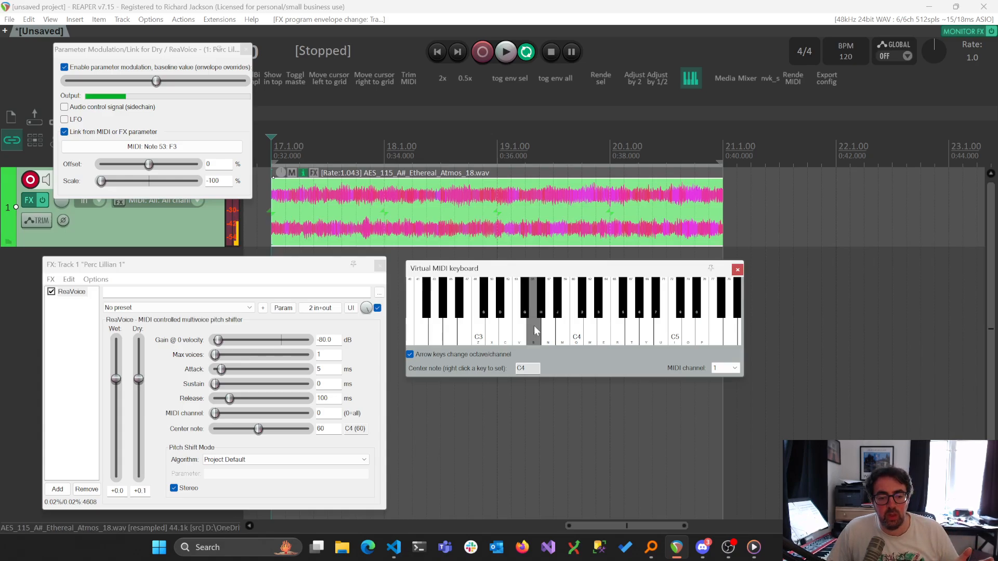
pyautogui.moveTo(534, 325)
pyautogui.mouseDown()
pyautogui.moveTo(560, 326)
pyautogui.moveTo(534, 326)
pyautogui.mouseUp()
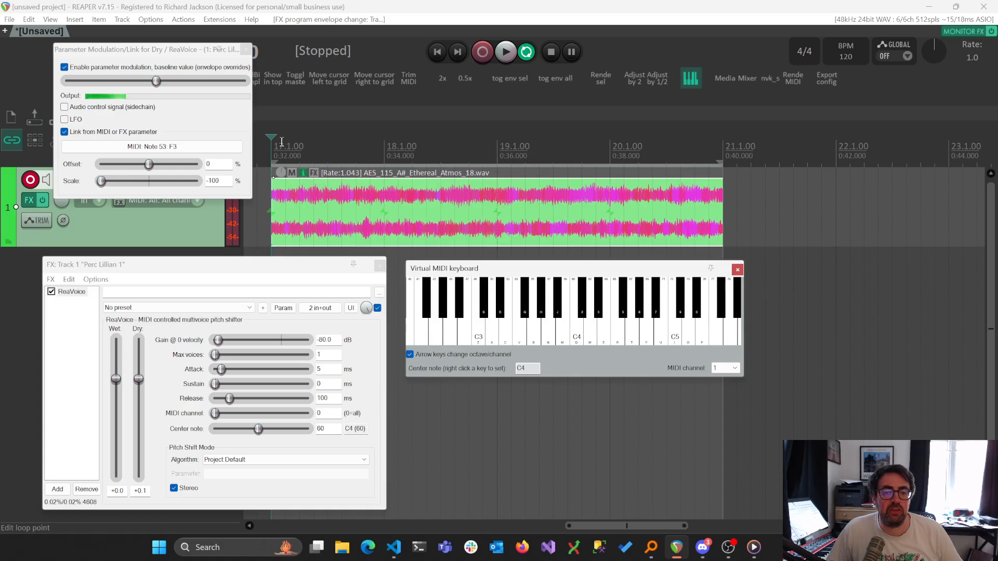
# Play the loop while triggering F3 repeatedly on the virtual MIDI keyboard, stop playback, and try the keys down to F3 again.
pyautogui.press('space')
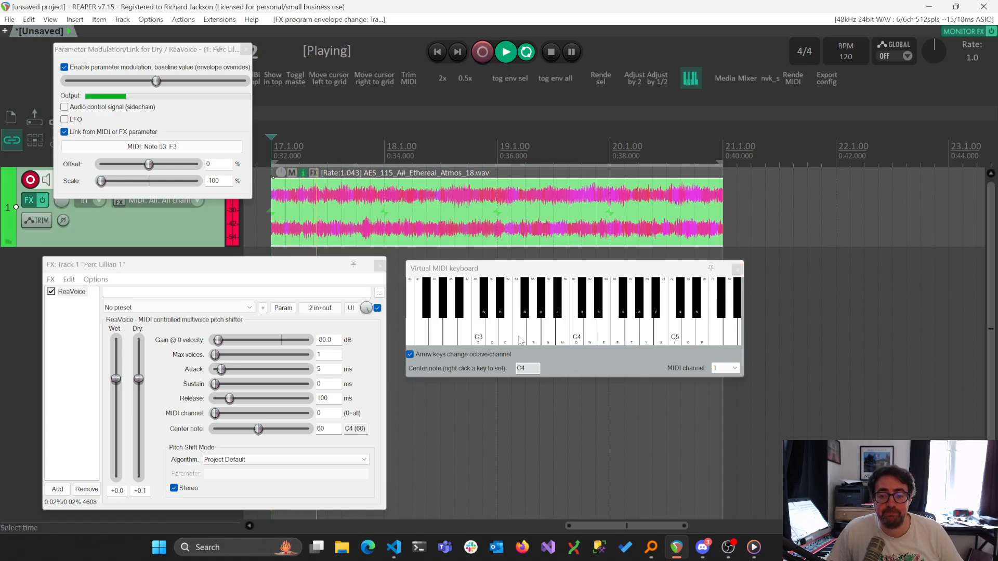
pyautogui.click(519, 337)
pyautogui.click(518, 336)
pyautogui.click(518, 336)
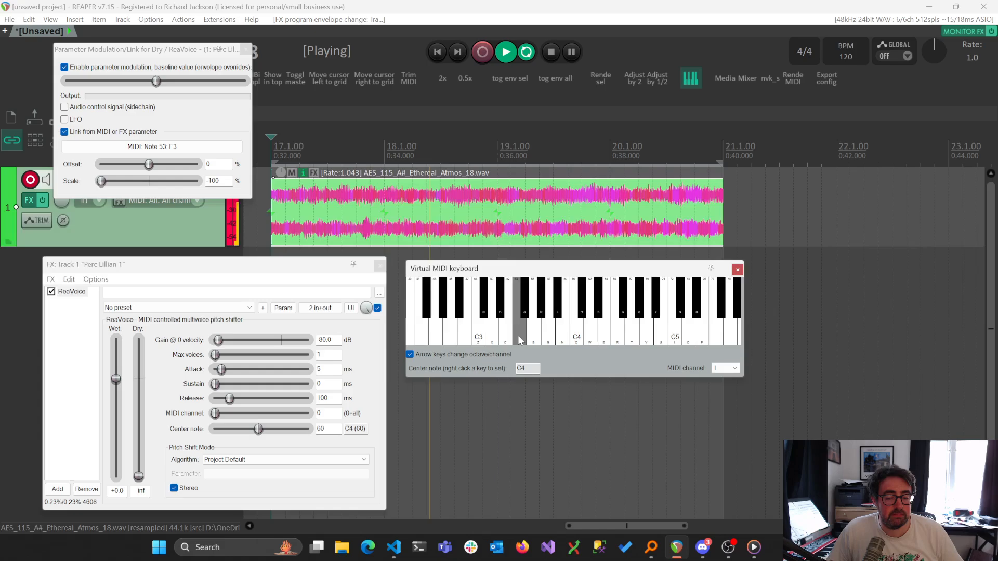
pyautogui.click(518, 336)
pyautogui.click(518, 337)
pyautogui.click(518, 337)
pyautogui.click(518, 337)
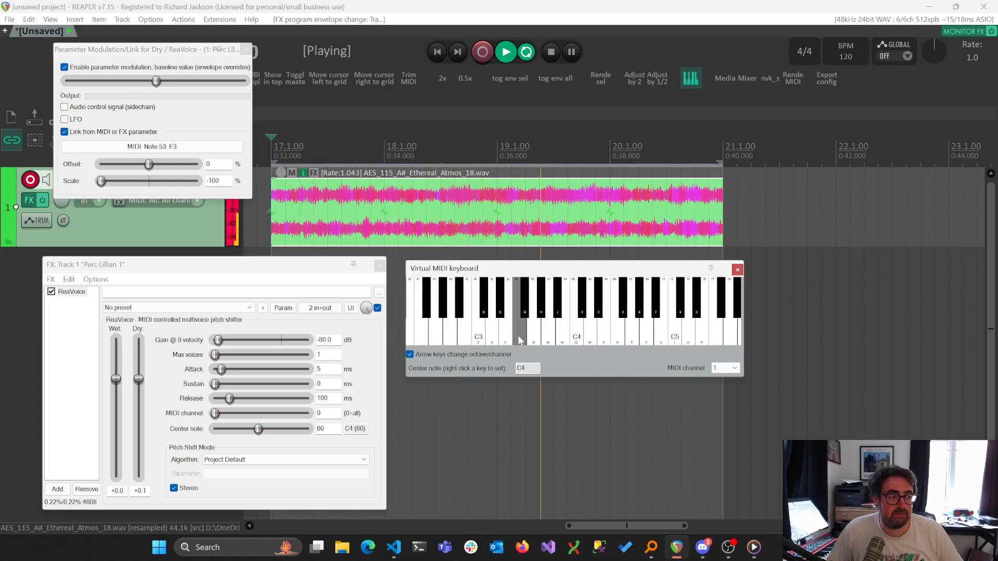
pyautogui.click(518, 337)
pyautogui.click(519, 337)
pyautogui.press('space')
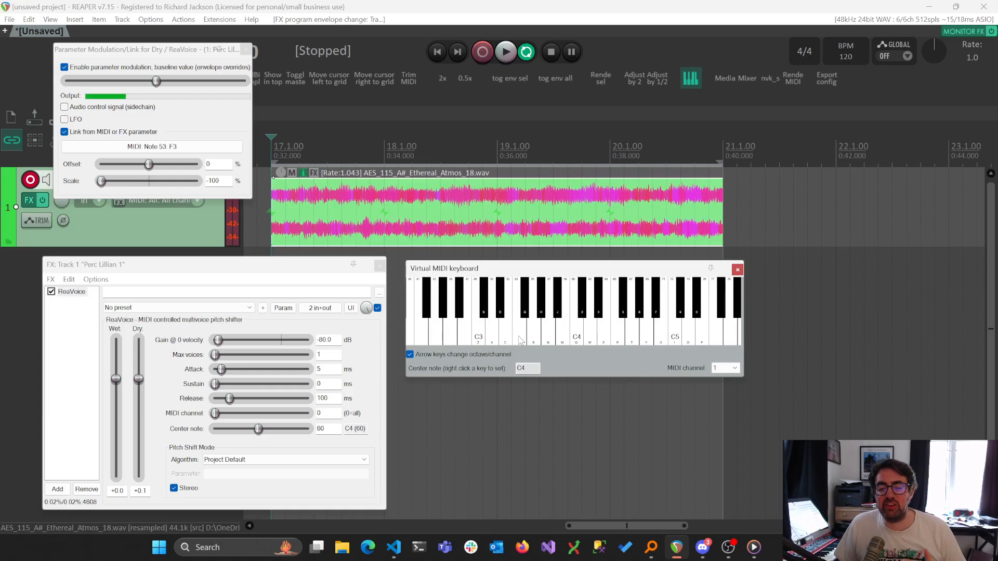
pyautogui.click(519, 339)
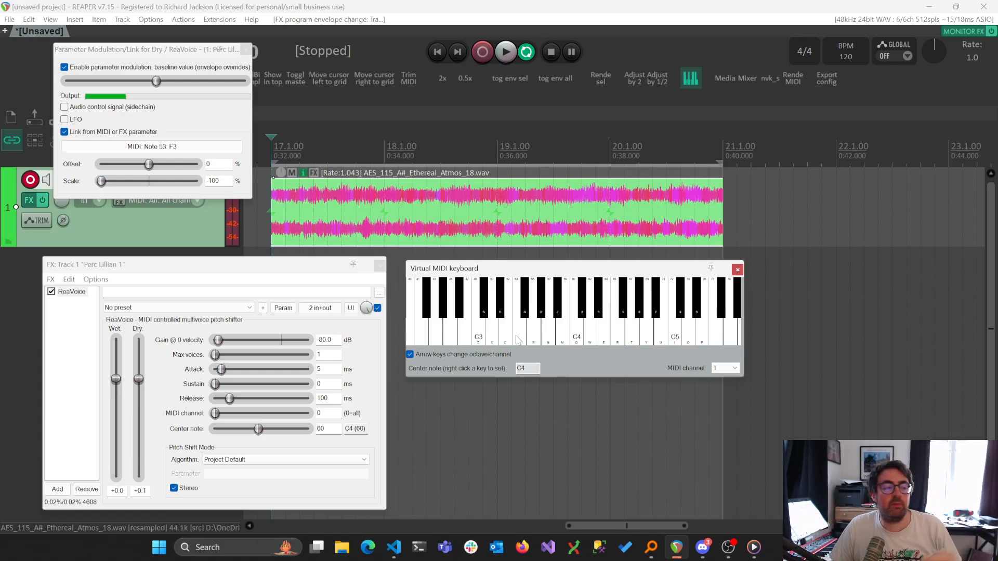
pyautogui.moveTo(634, 325)
pyautogui.mouseDown()
pyautogui.moveTo(504, 336)
pyautogui.moveTo(546, 331)
pyautogui.moveTo(523, 337)
pyautogui.mouseUp()
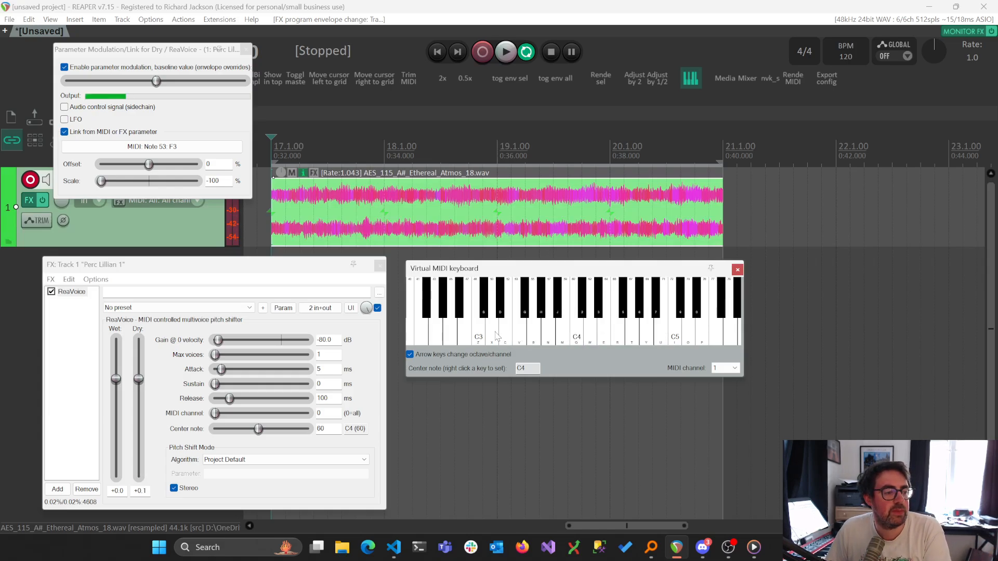